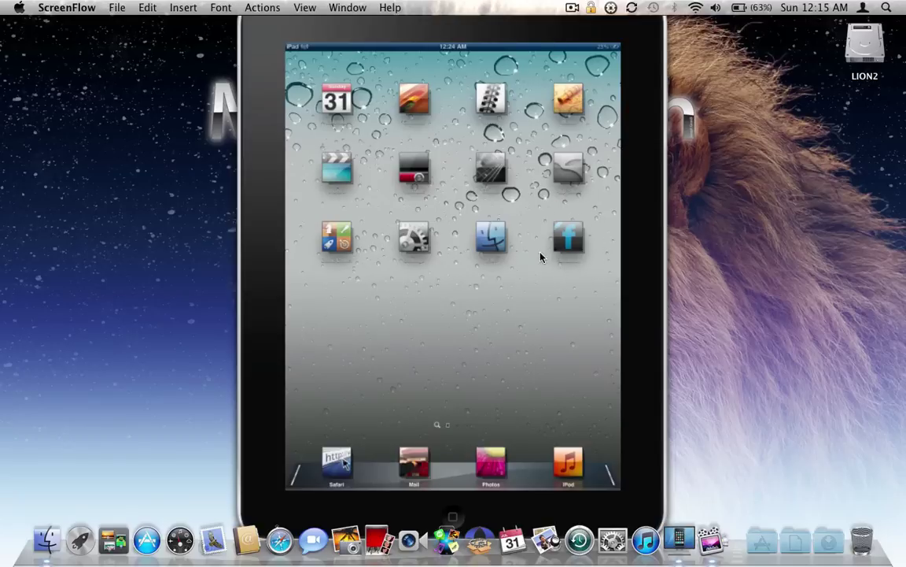
Step: In iFile, browse Applications > Facebook > Facebook.app and scroll down to Info.plist
left_click(492, 246)
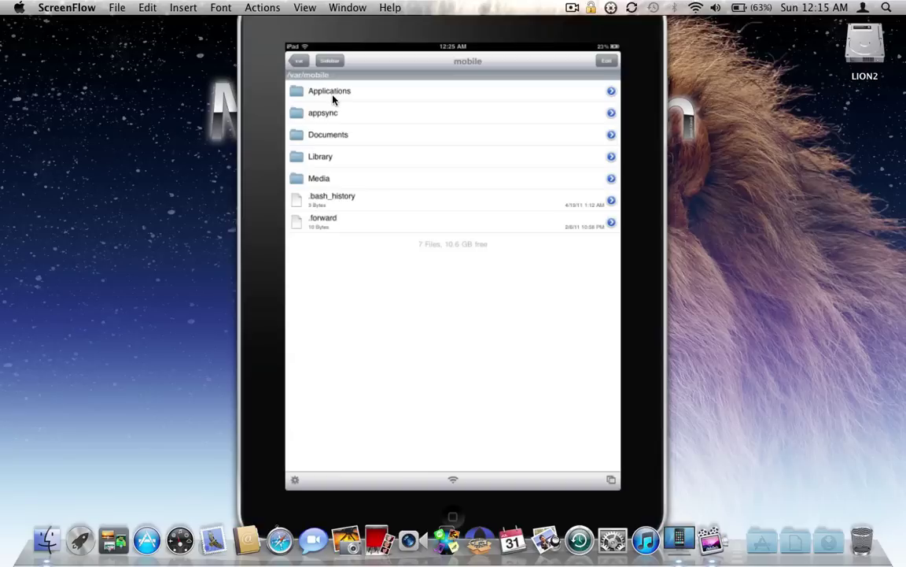
left_click(333, 93)
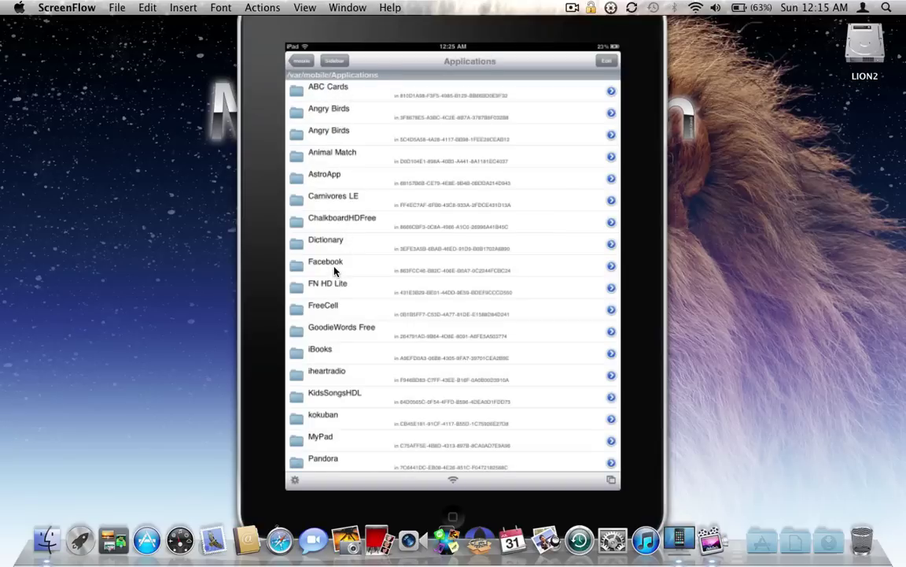
left_click(334, 271)
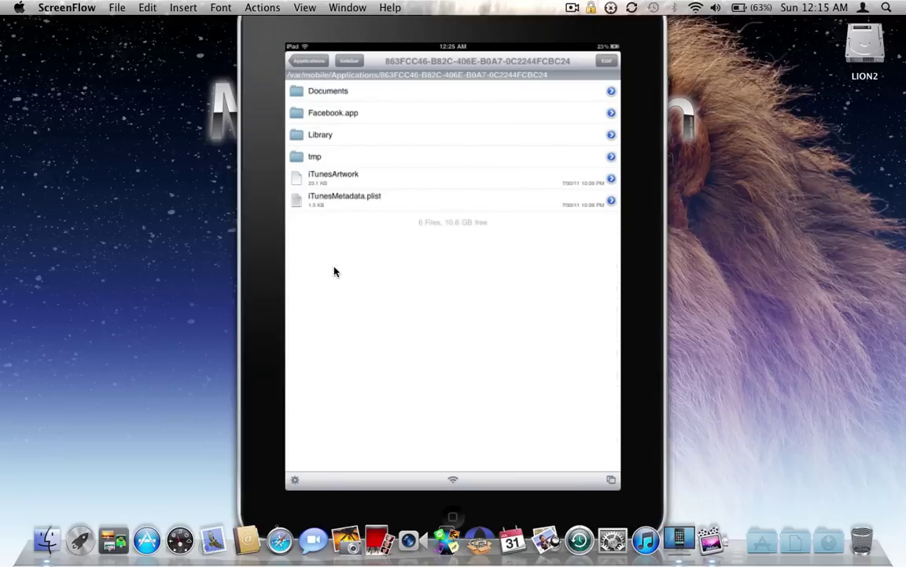
left_click(338, 122)
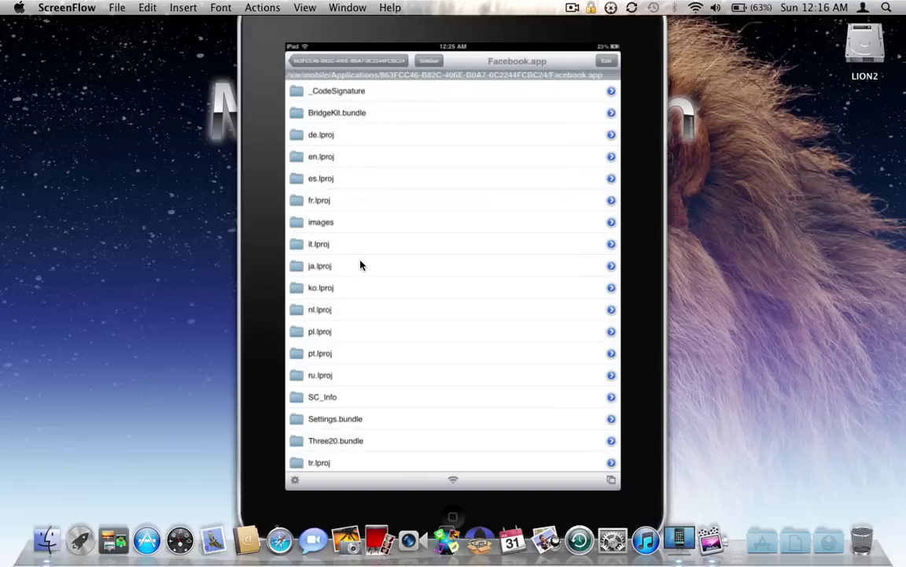
scroll(361, 265, "down", 10)
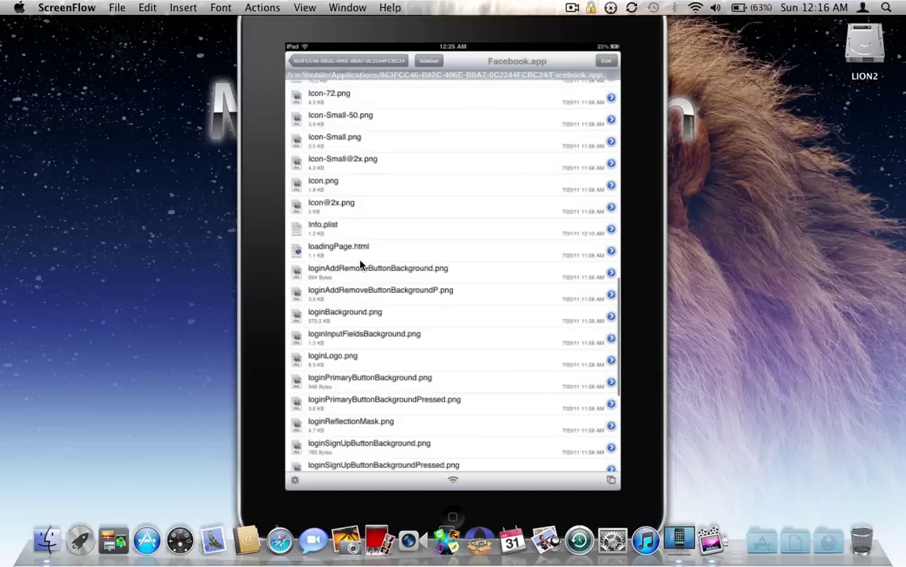
Step: Edit Info.plist as text, changing UIDeviceFamily <integer>1</integer> to 2, then save and close it
left_click(344, 214)
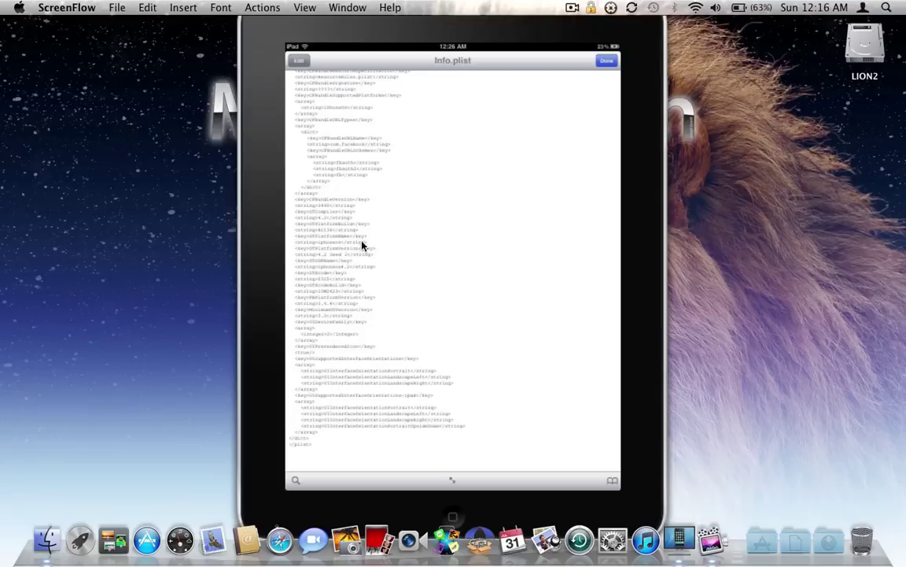
left_click(301, 63)
left_click(607, 67)
left_click(606, 68)
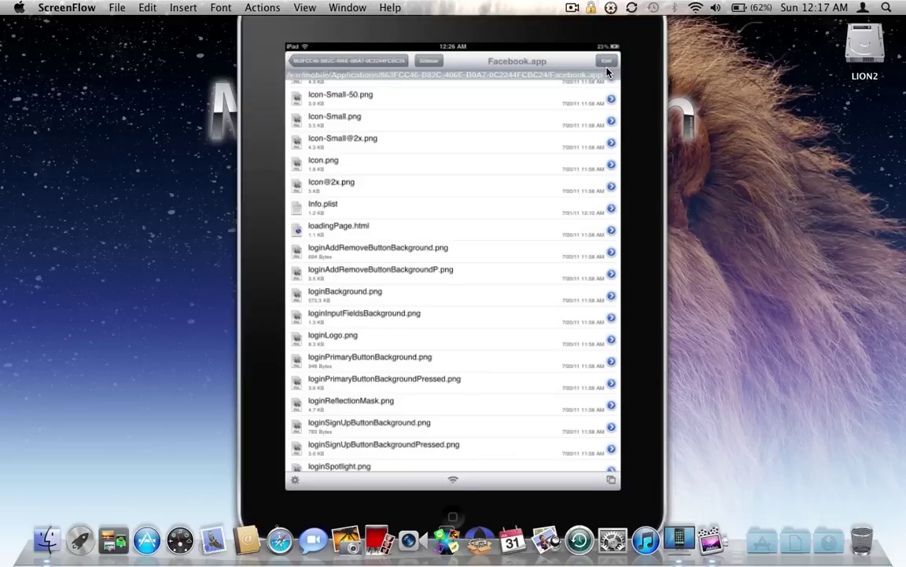
Step: Return to the home screen and launch Facebook to confirm it runs full-screen on the iPad
right_click(610, 80)
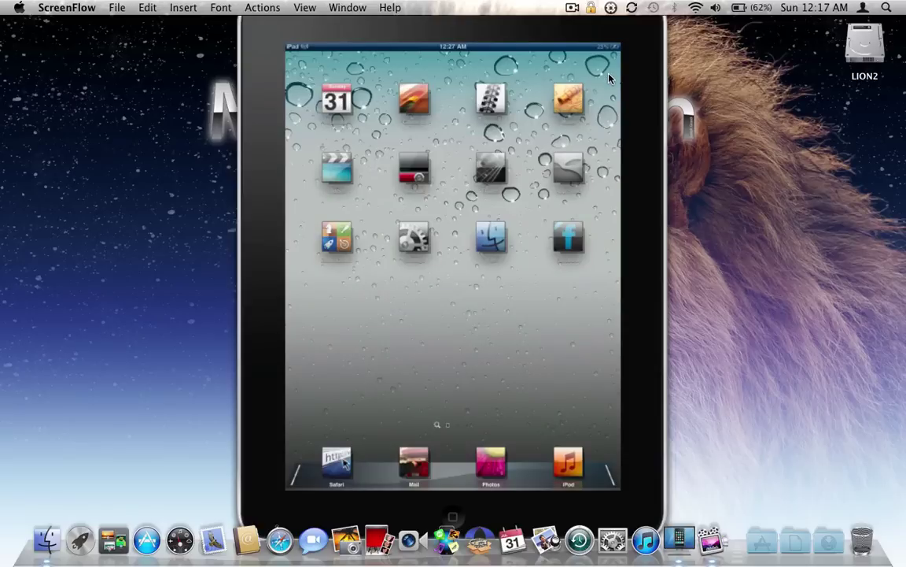
left_click(573, 273)
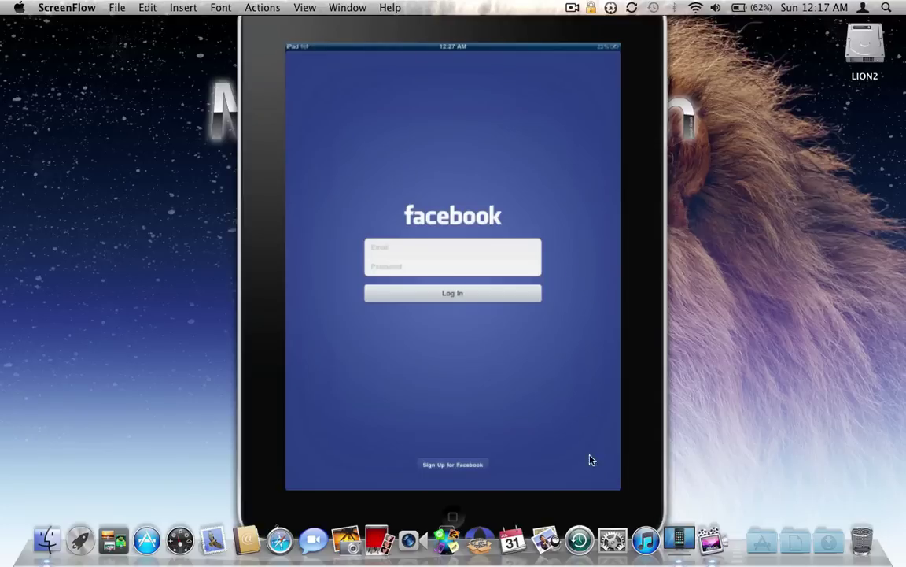